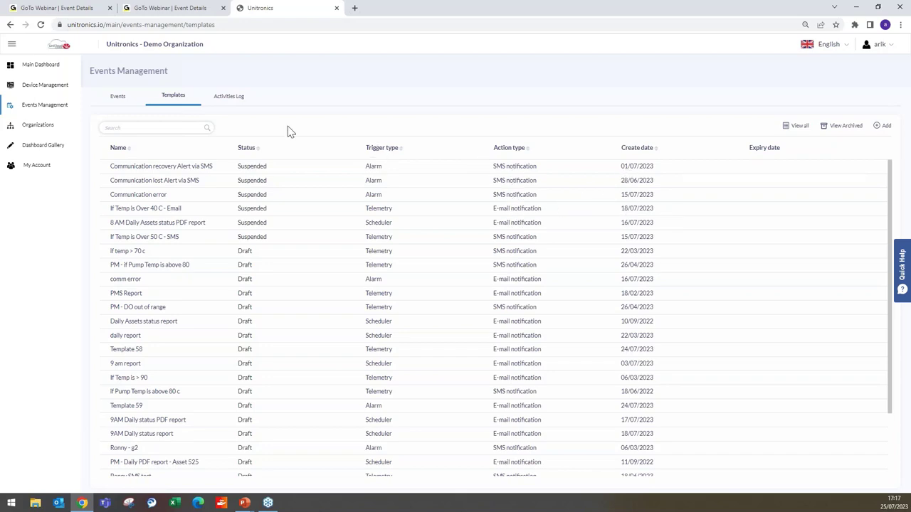
# Look through the activities log of sent notifications and the list of defined events.
pyautogui.click(221, 100)
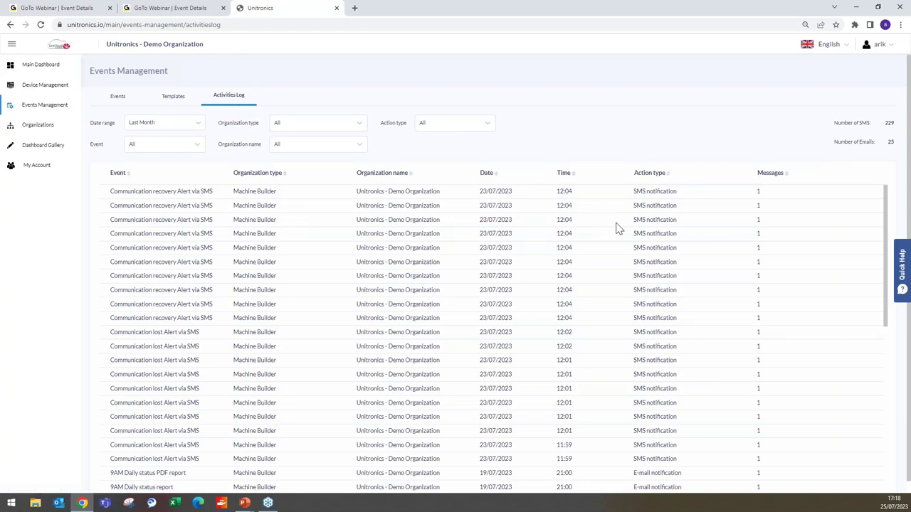
pyautogui.scroll(-2, 669, 319)
pyautogui.scroll(2, 651, 329)
pyautogui.click(118, 96)
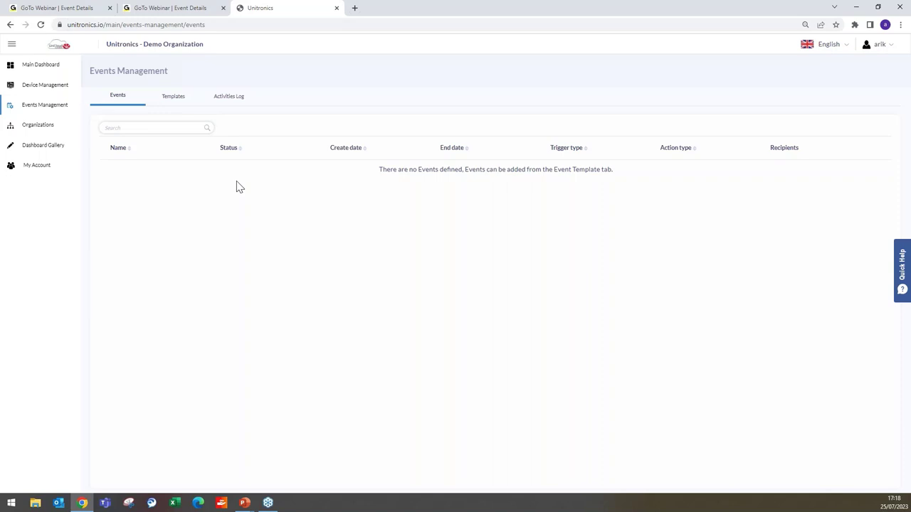
# Start a new event template and set its trigger type to Telemetry.
pyautogui.click(179, 99)
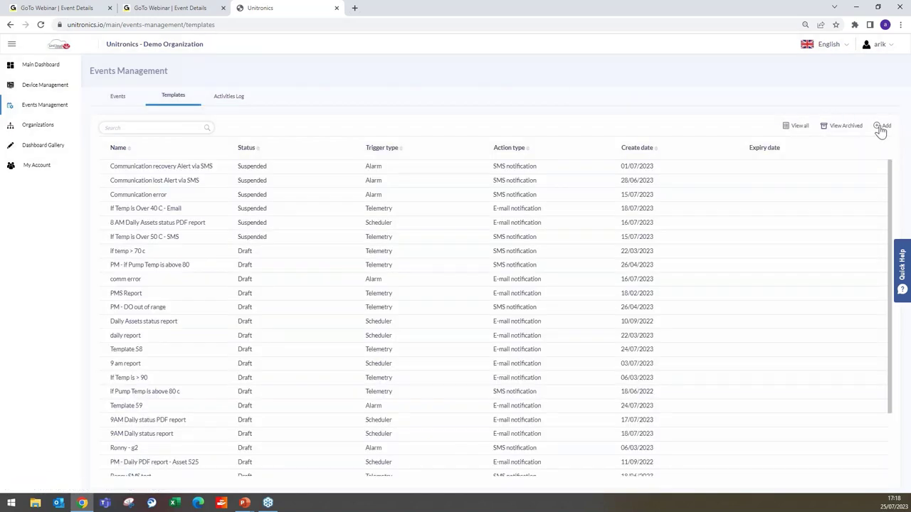
pyautogui.click(883, 127)
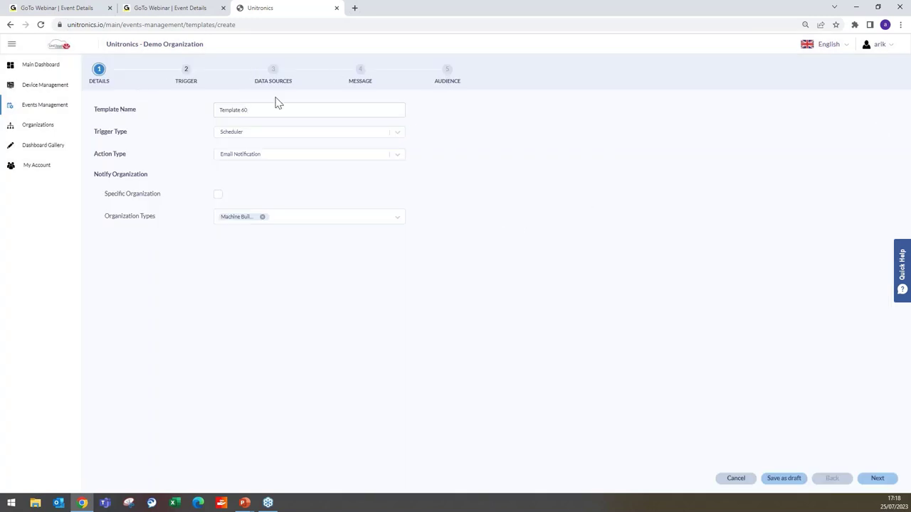
pyautogui.click(264, 133)
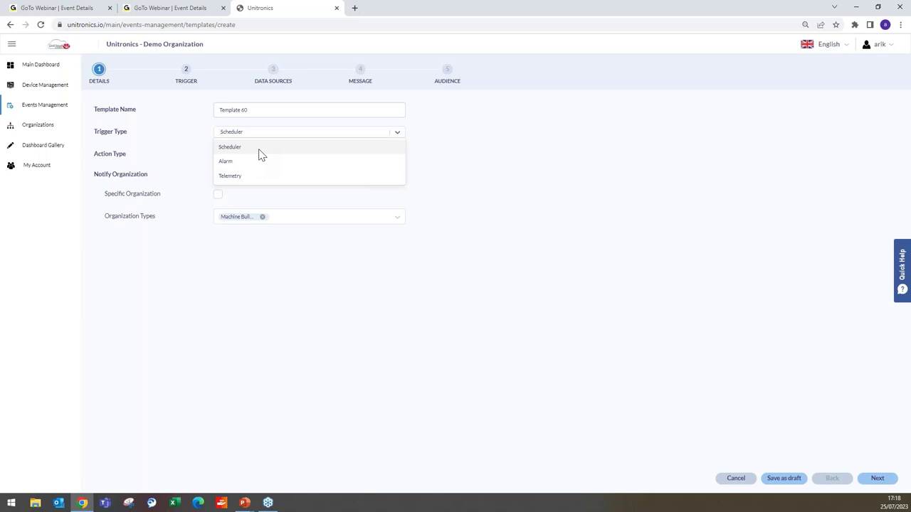
pyautogui.click(260, 149)
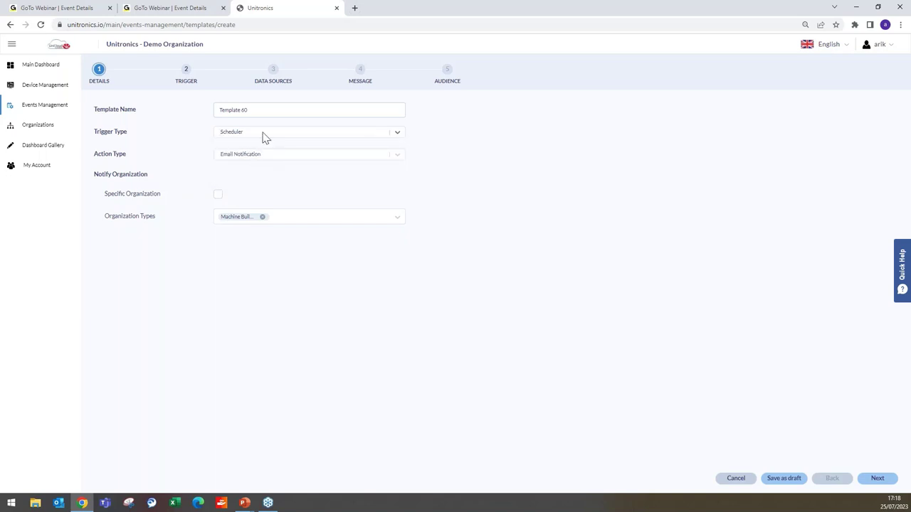
pyautogui.click(263, 136)
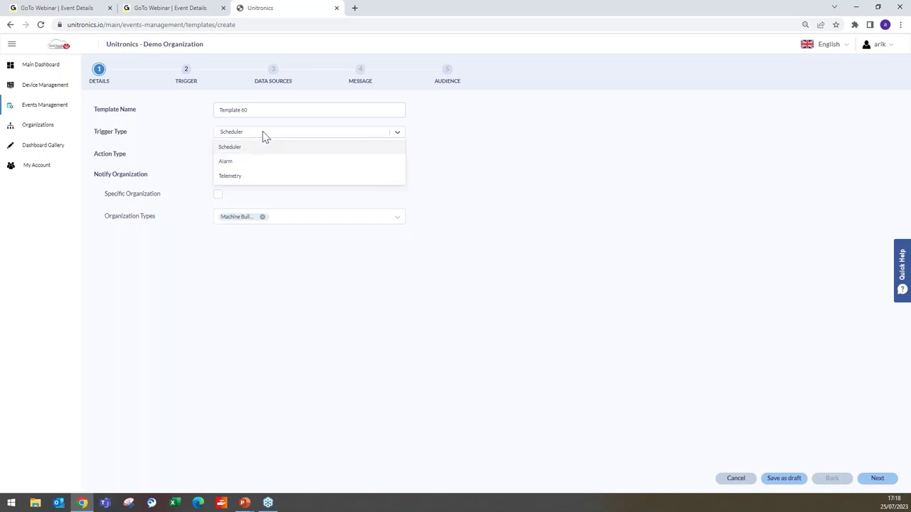
pyautogui.click(261, 175)
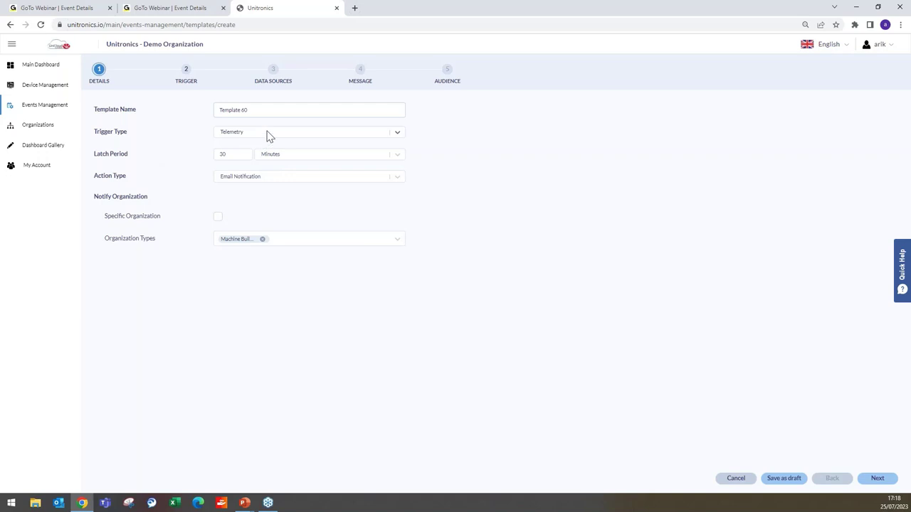
# Set the template's latch period to 1 minute.
pyautogui.moveTo(230, 154); pyautogui.dragTo(217, 154)
pyautogui.click(230, 155)
pyautogui.doubleClick(221, 154)
pyautogui.write('1')
pyautogui.click(284, 158)
pyautogui.click(493, 157)
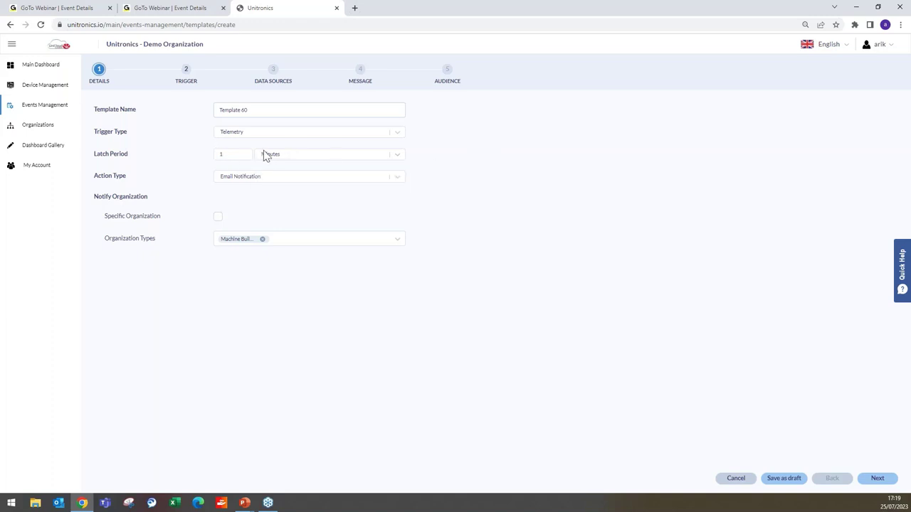
# Change the latch period to 5 minutes and continue to the trigger settings.
pyautogui.click(221, 154)
pyautogui.write('5')
pyautogui.click(876, 480)
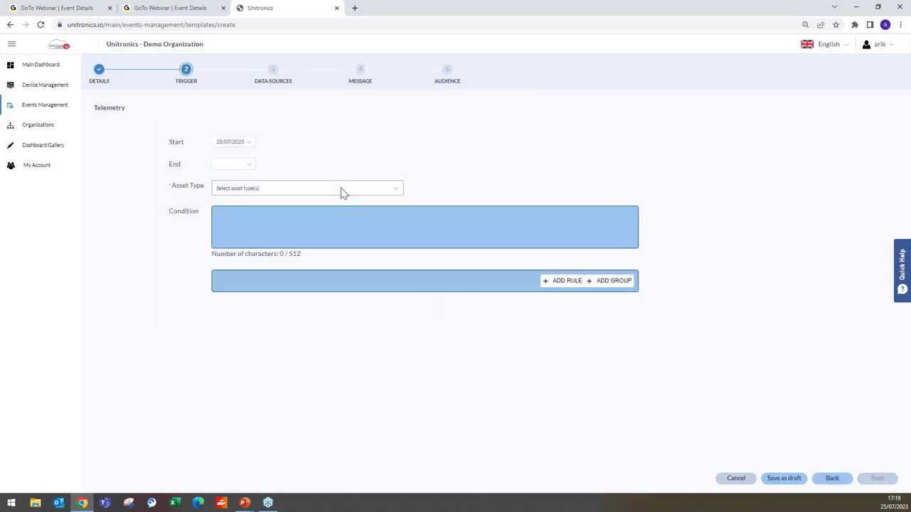
# Select Unitronics Pumping System as the asset type for the telemetry trigger.
pyautogui.click(342, 190)
pyautogui.scroll(-5, 338, 258)
pyautogui.click(339, 264)
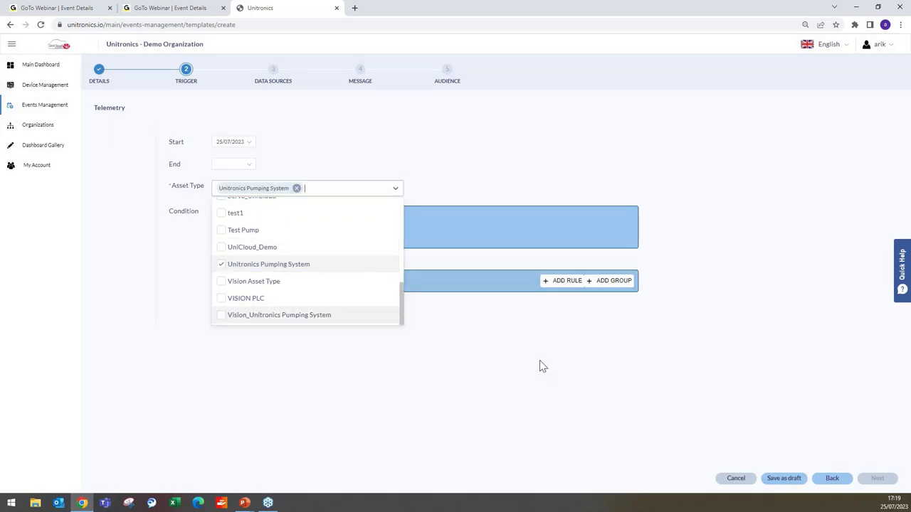
pyautogui.click(539, 364)
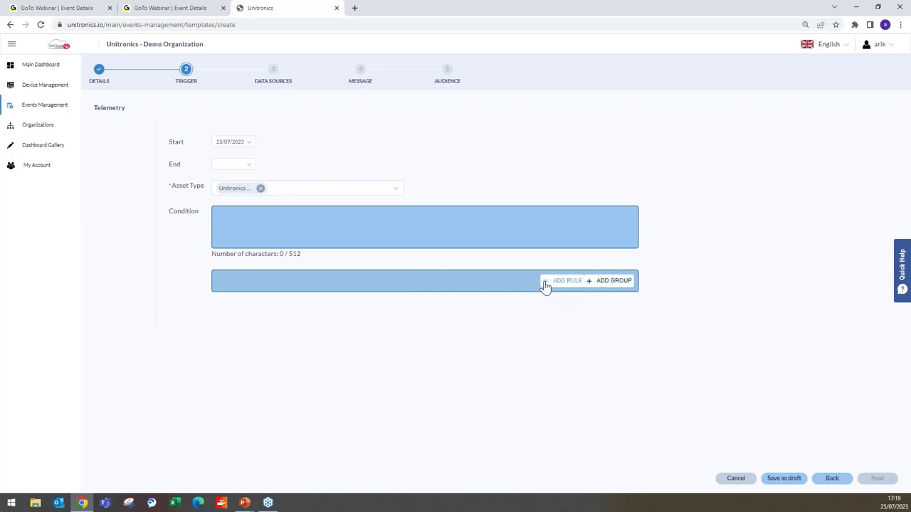
# Add three empty rules and one nested group to the trigger condition.
pyautogui.click(545, 284)
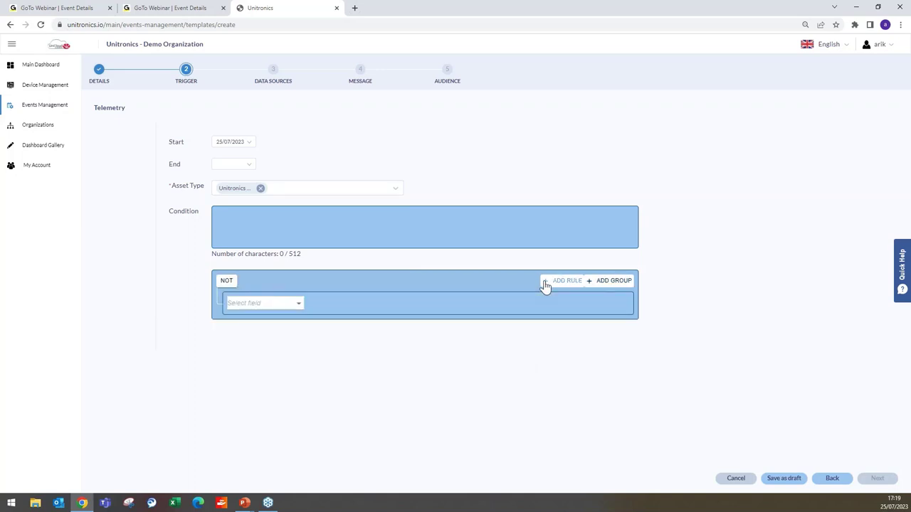
pyautogui.click(546, 284)
pyautogui.click(546, 283)
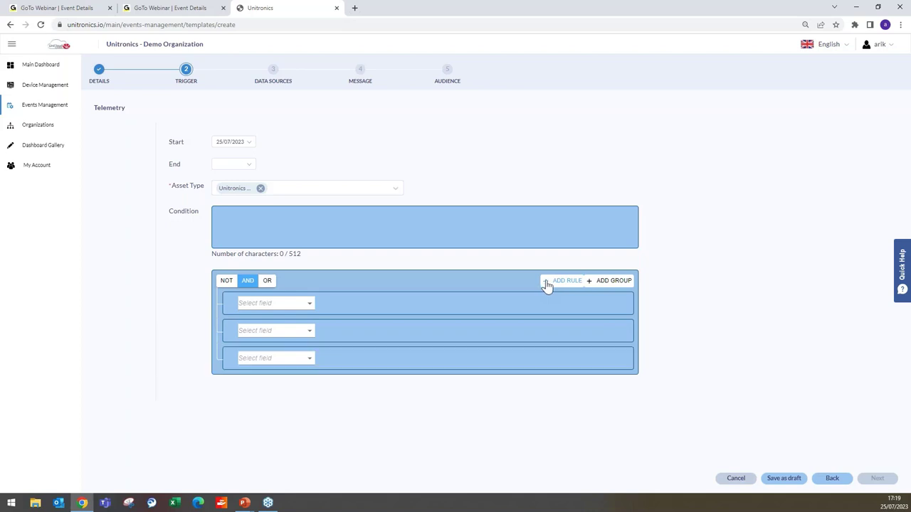
pyautogui.click(613, 281)
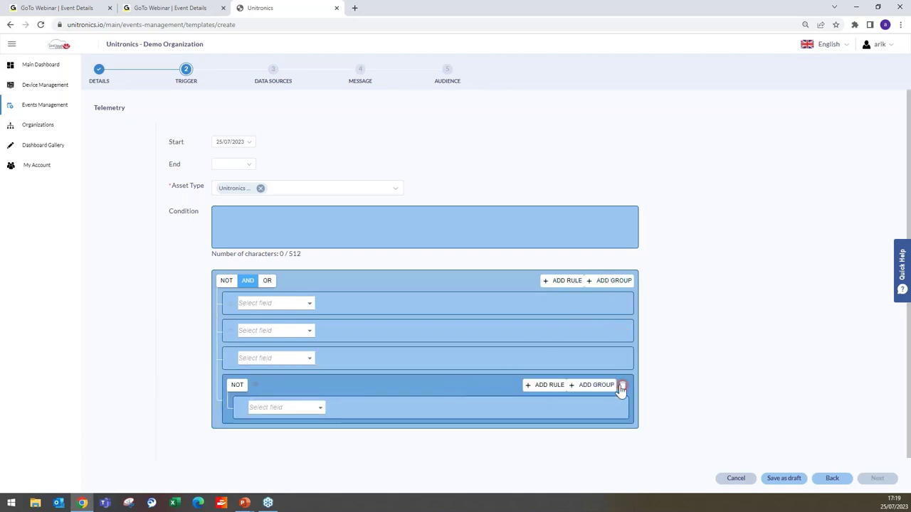
# Move the nested group above the rules, and delete it together with two of the three rules.
pyautogui.moveTo(255, 385); pyautogui.dragTo(249, 299)
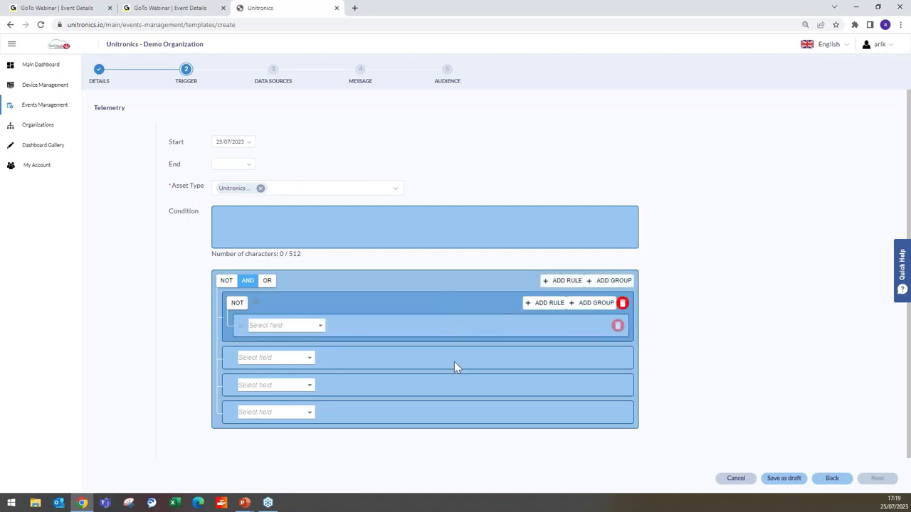
pyautogui.click(622, 303)
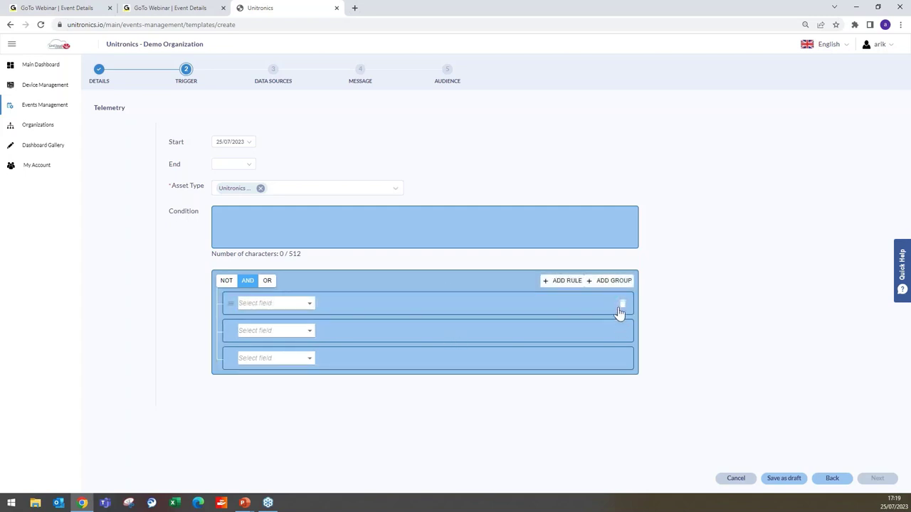
pyautogui.click(622, 331)
pyautogui.click(622, 331)
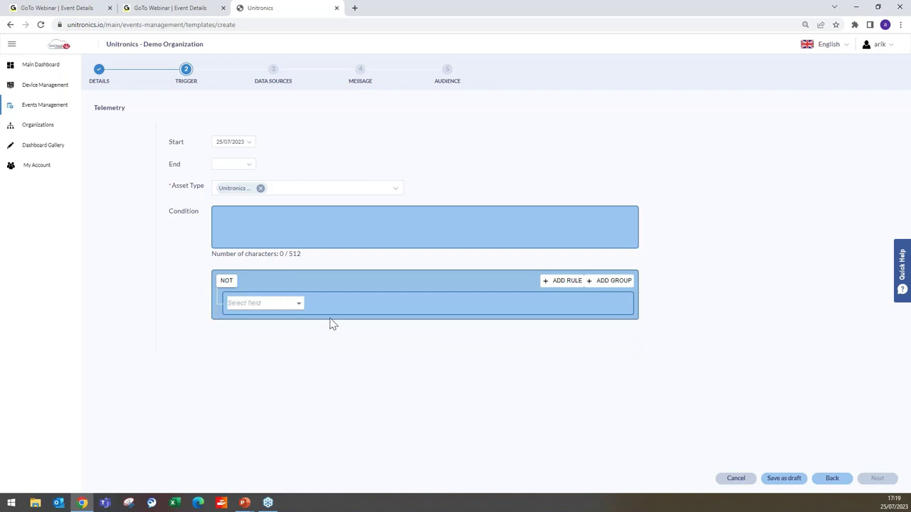
# Define the remaining condition rule as Asset ID == 526.
pyautogui.click(278, 306)
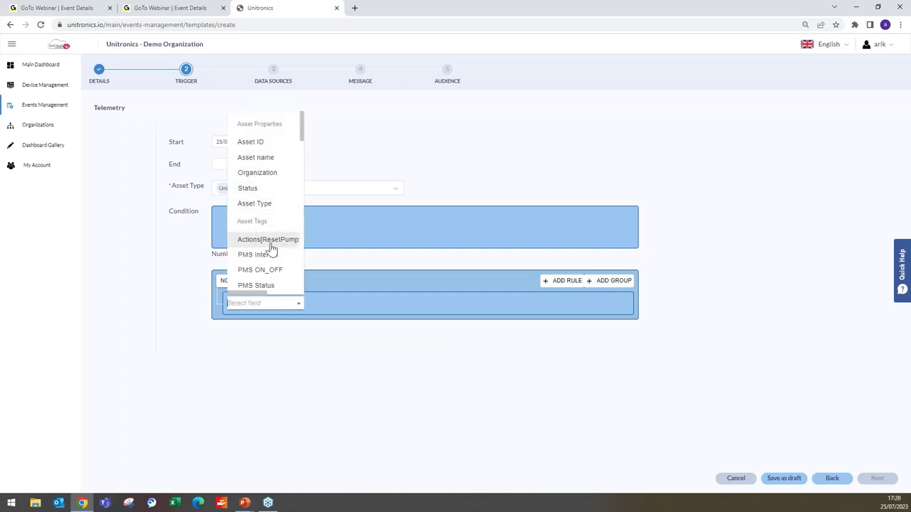
pyautogui.click(256, 157)
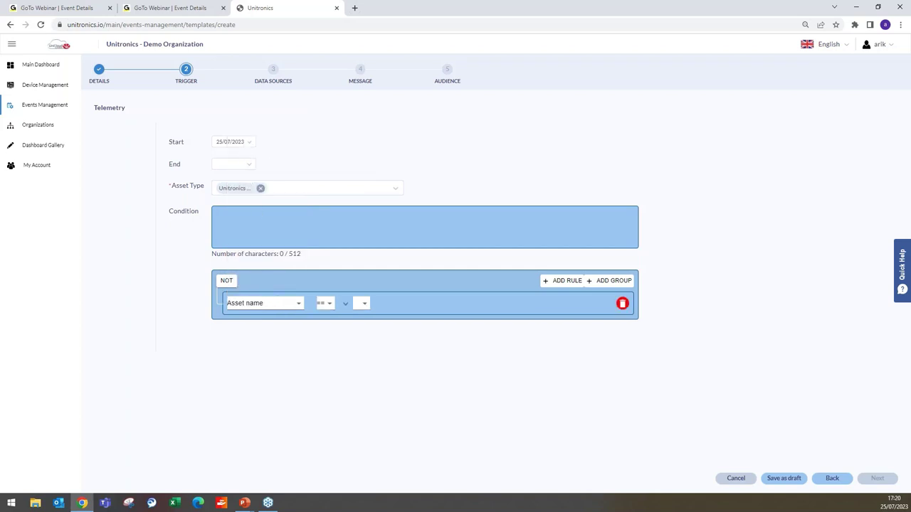
pyautogui.click(298, 304)
pyautogui.click(254, 141)
pyautogui.click(362, 303)
pyautogui.click(368, 247)
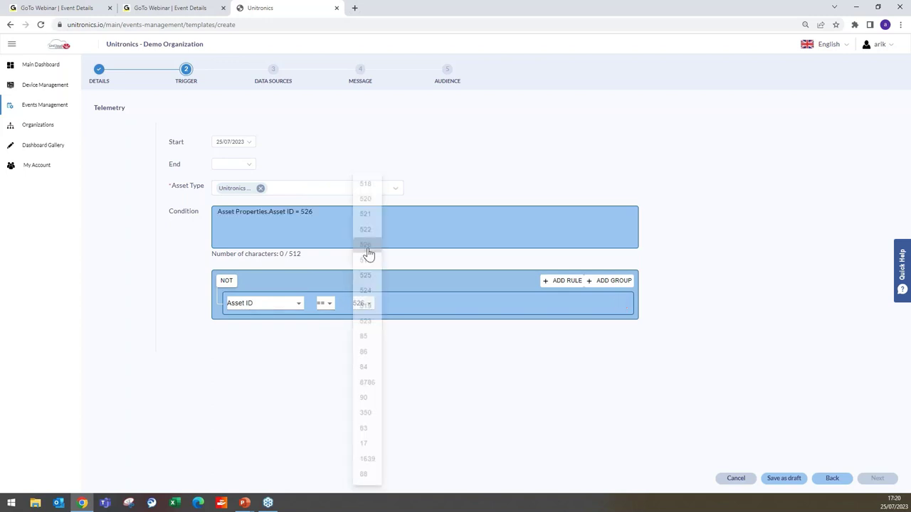
# Skip the data sources, write the e-mail with subject "dfdg" and body "fdggf", and continue to the audience settings.
pyautogui.click(876, 479)
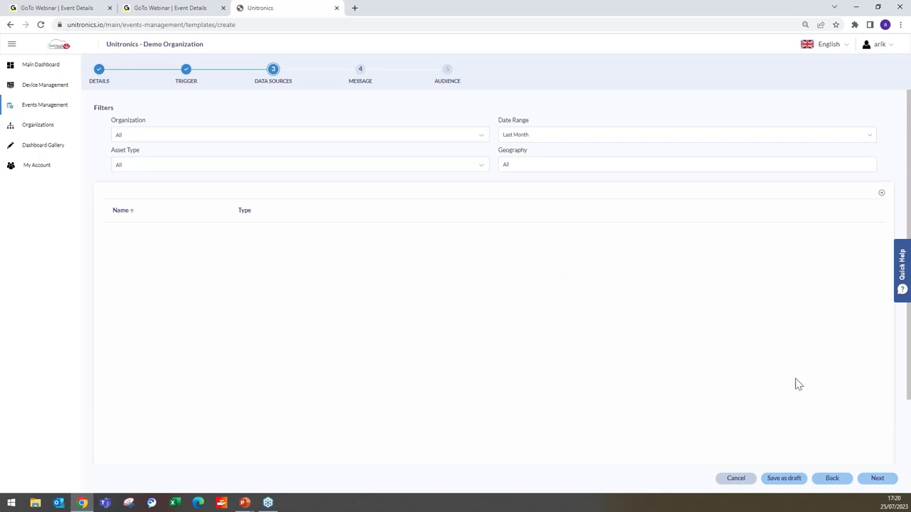
pyautogui.click(876, 480)
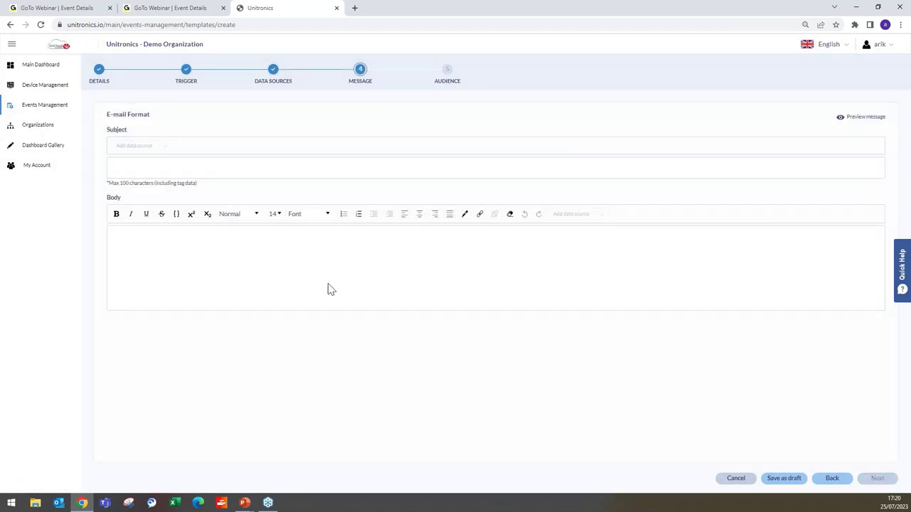
pyautogui.click(164, 170)
pyautogui.click(204, 240)
pyautogui.write('fdggf')
pyautogui.write('dfdg')
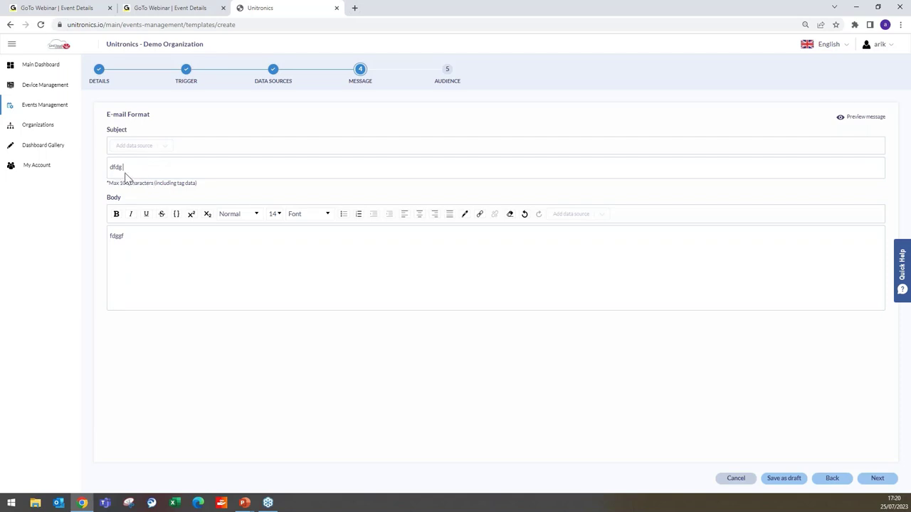
pyautogui.click(153, 169)
pyautogui.click(879, 483)
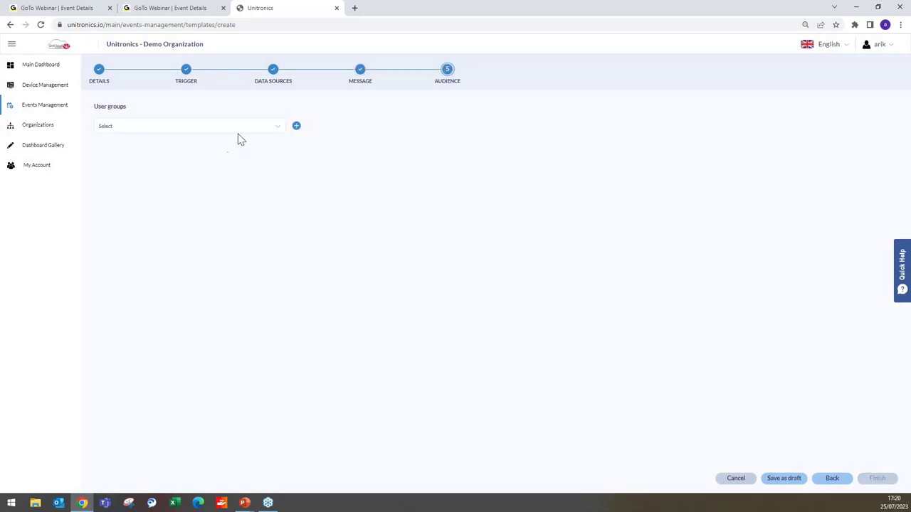
# Select the single-person user group as the template's audience, and return to the templates list without finishing the template.
pyautogui.click(279, 126)
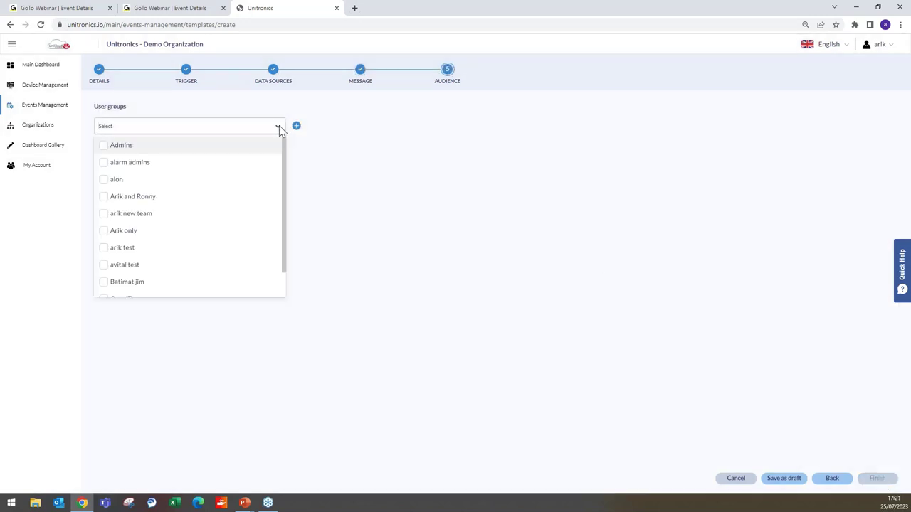
pyautogui.click(197, 235)
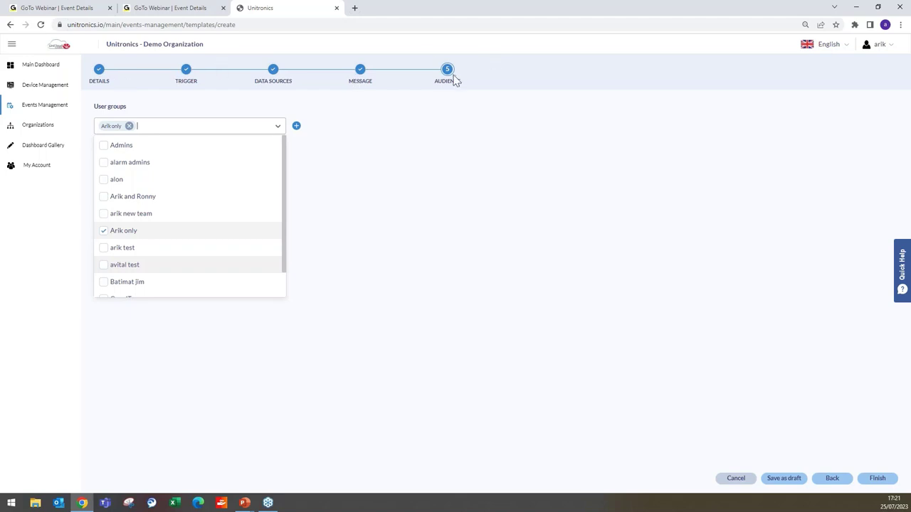
pyautogui.click(51, 109)
pyautogui.click(175, 104)
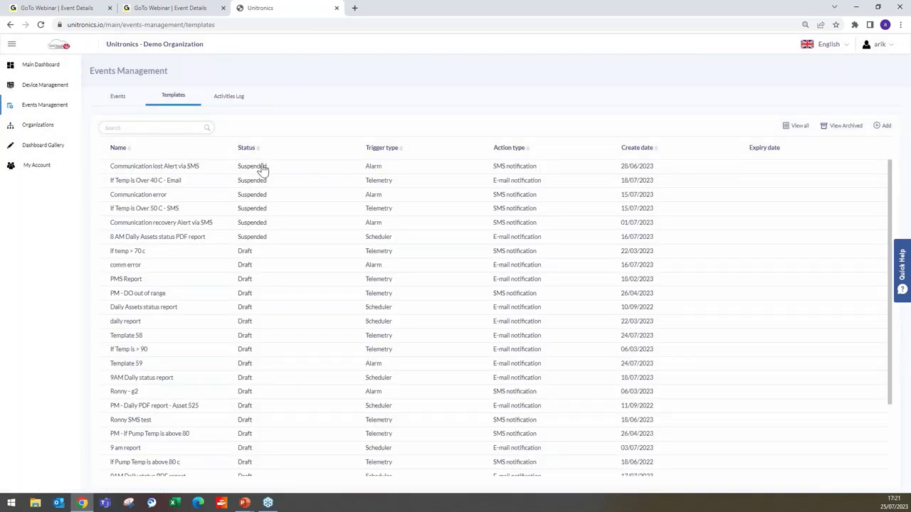
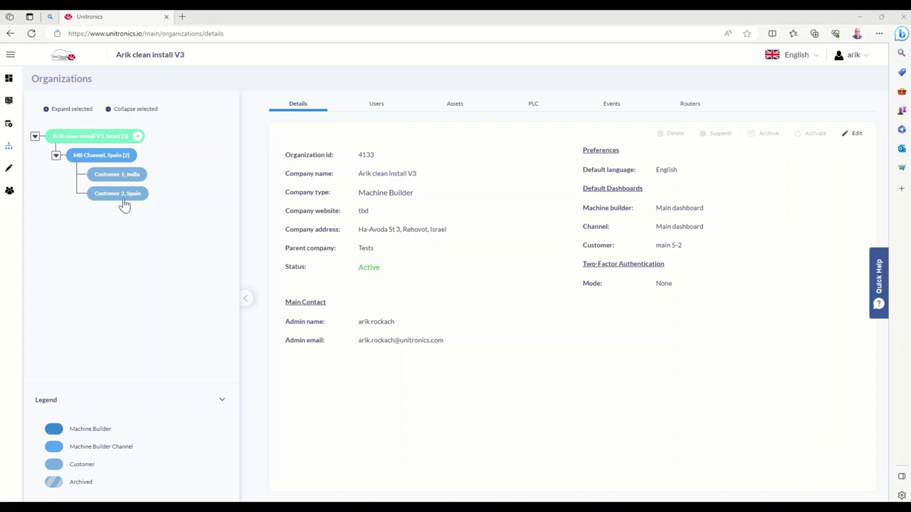
# Check the editable details of the top-level machine builder organization, and leave editing without saving.
pyautogui.click(108, 136)
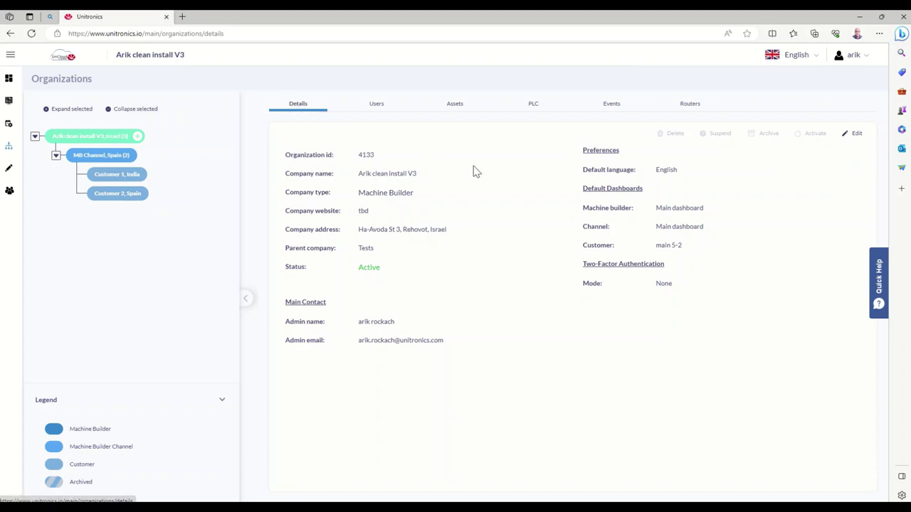
pyautogui.click(847, 137)
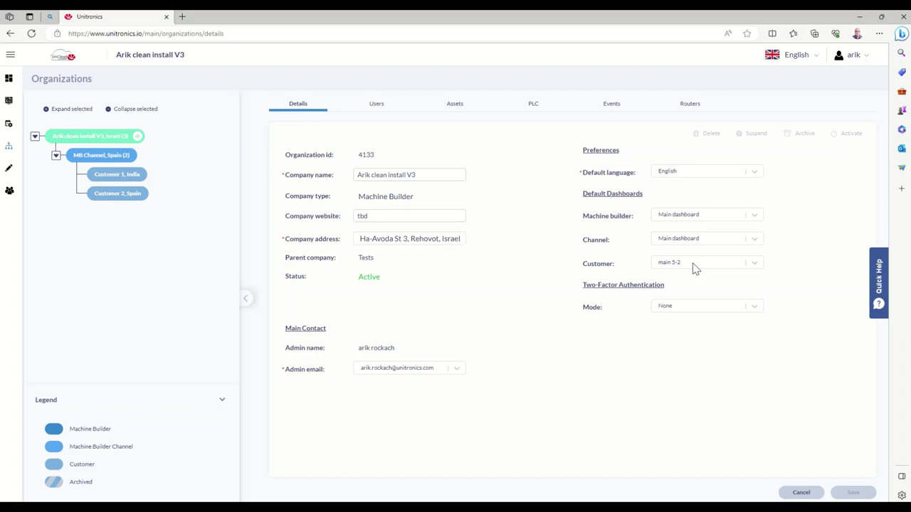
pyautogui.click(800, 492)
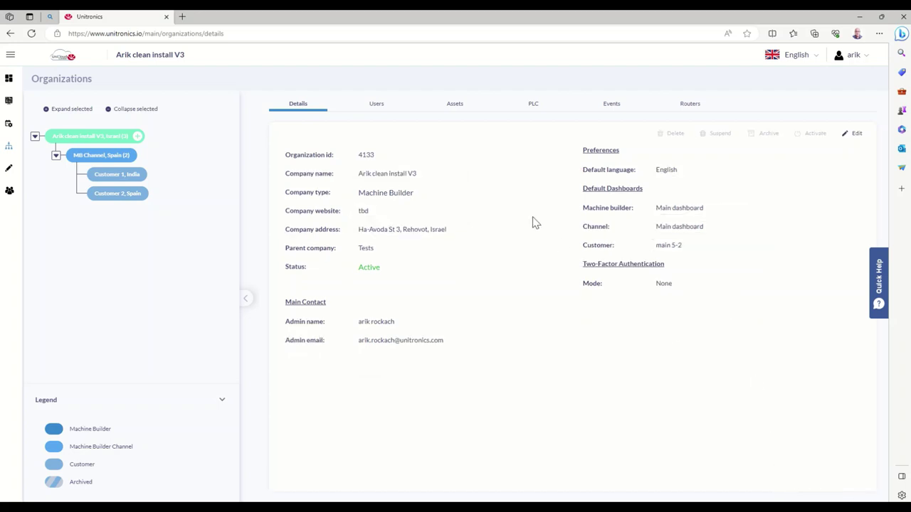
# Review the organization's events and open the details of event 1 in Events Management.
pyautogui.click(612, 105)
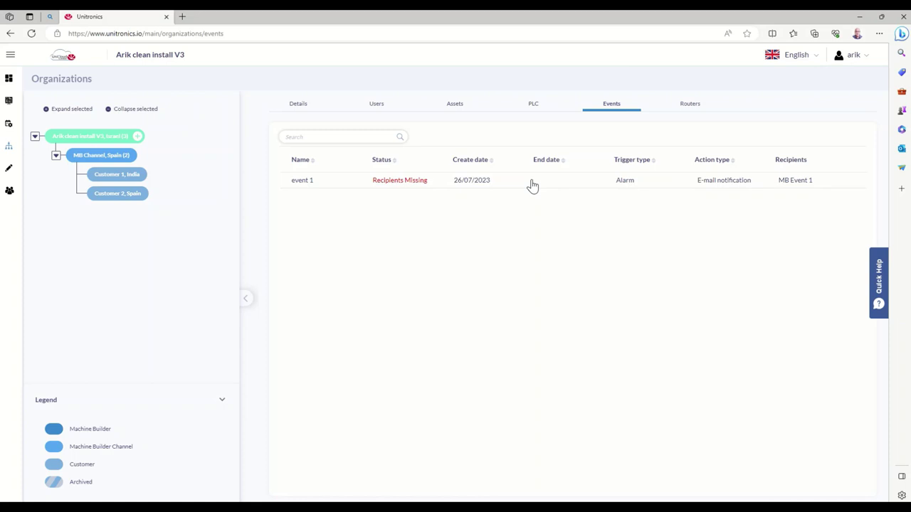
pyautogui.click(9, 124)
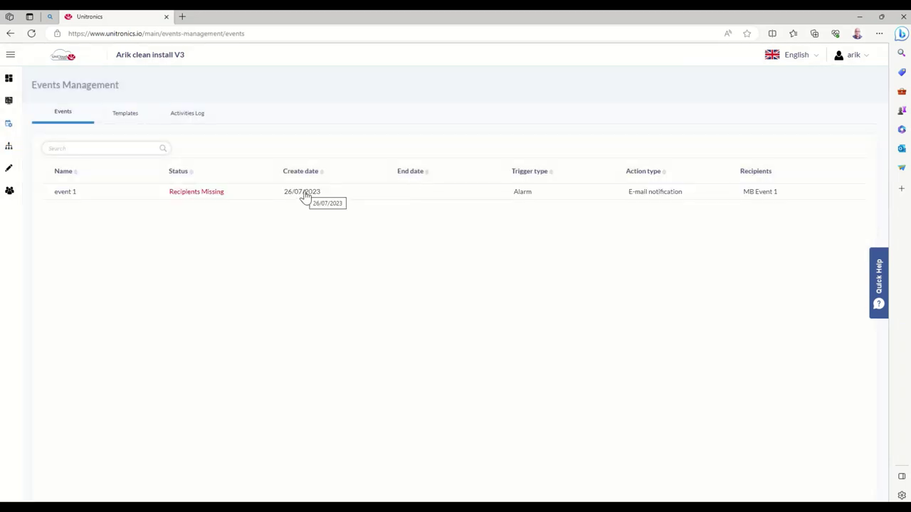
pyautogui.click(304, 195)
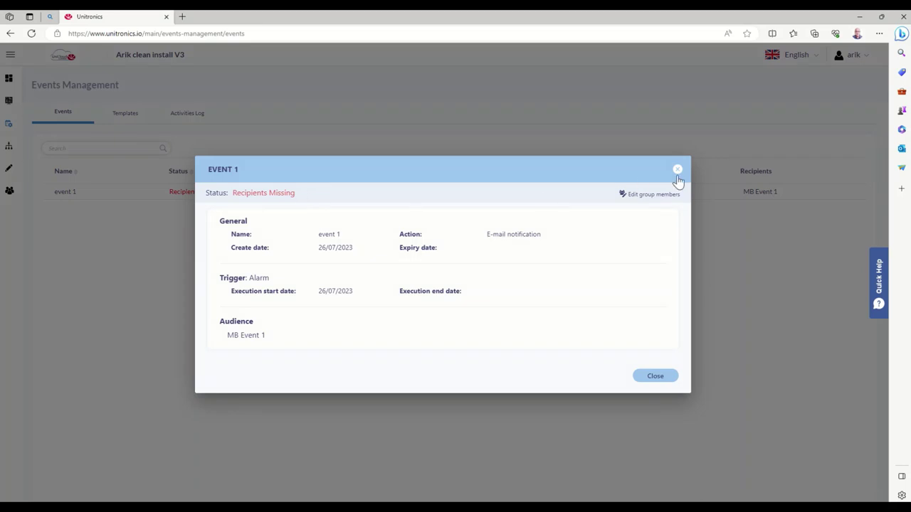
# Close the event details and suspend the published event 1 template.
pyautogui.click(676, 173)
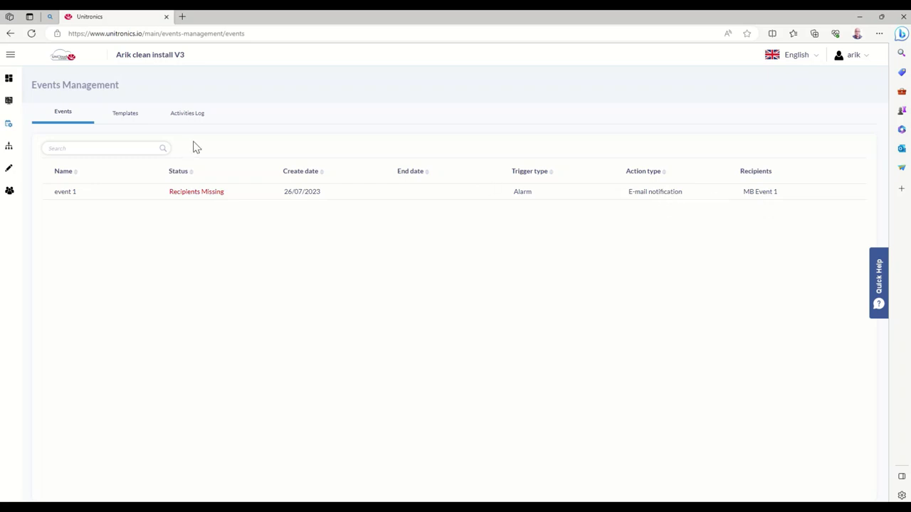
pyautogui.click(128, 118)
pyautogui.click(217, 193)
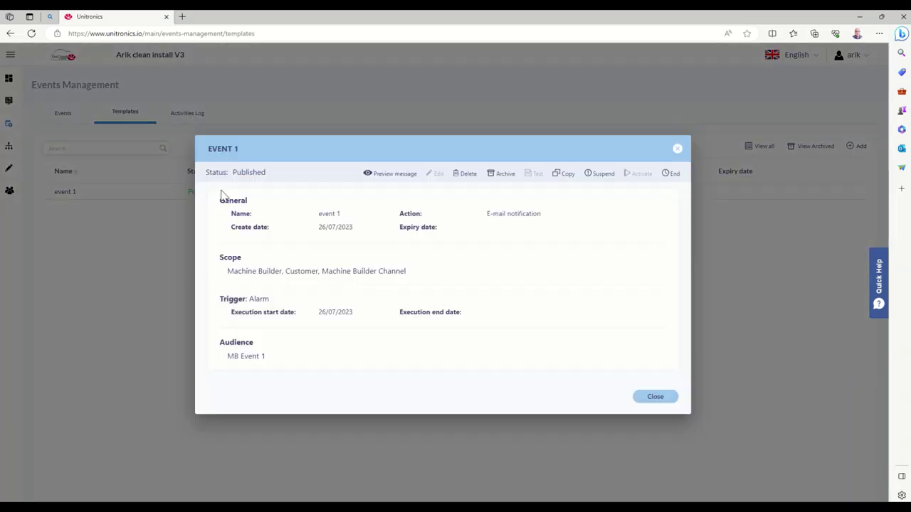
pyautogui.click(601, 176)
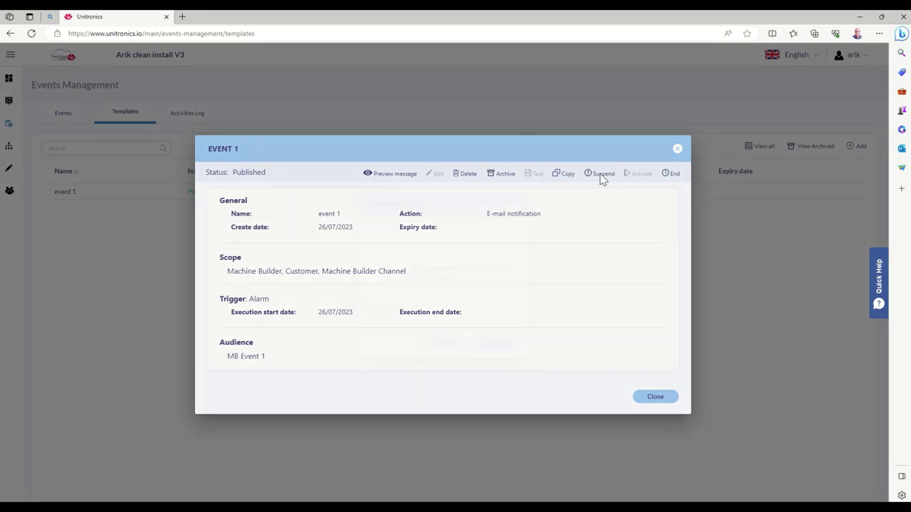
pyautogui.click(496, 346)
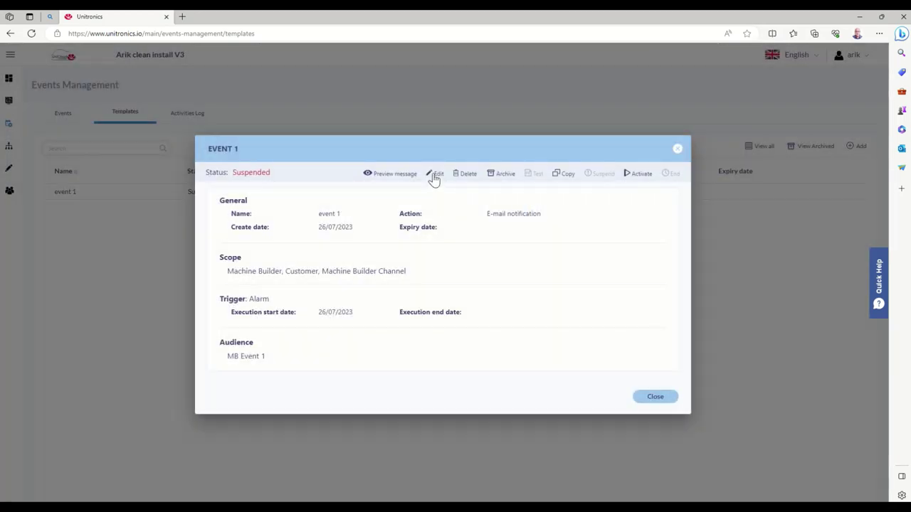
# Open the suspended event 1 template for editing and check the organization types it notifies in its details.
pyautogui.click(434, 176)
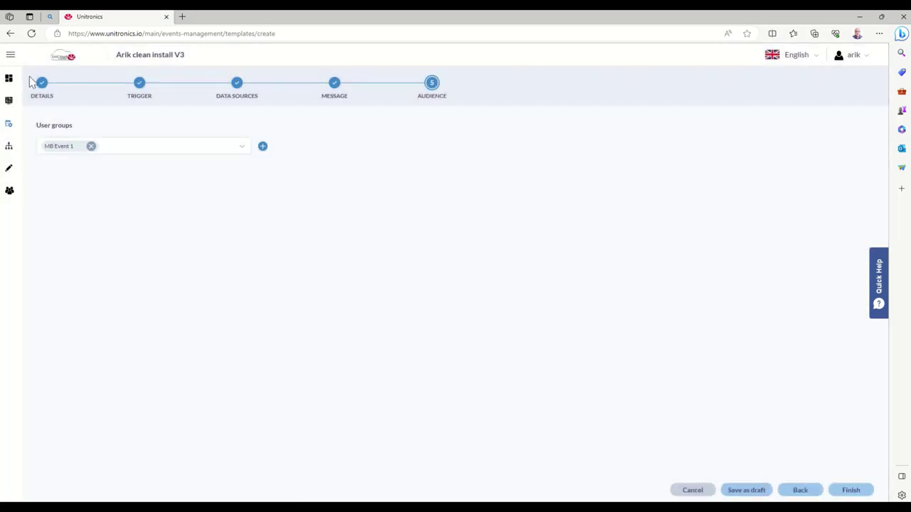
pyautogui.click(42, 85)
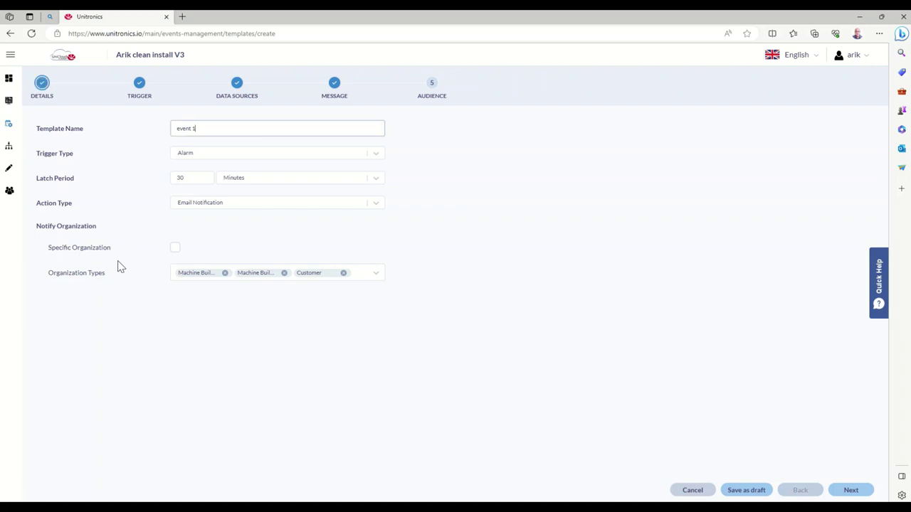
pyautogui.click(376, 273)
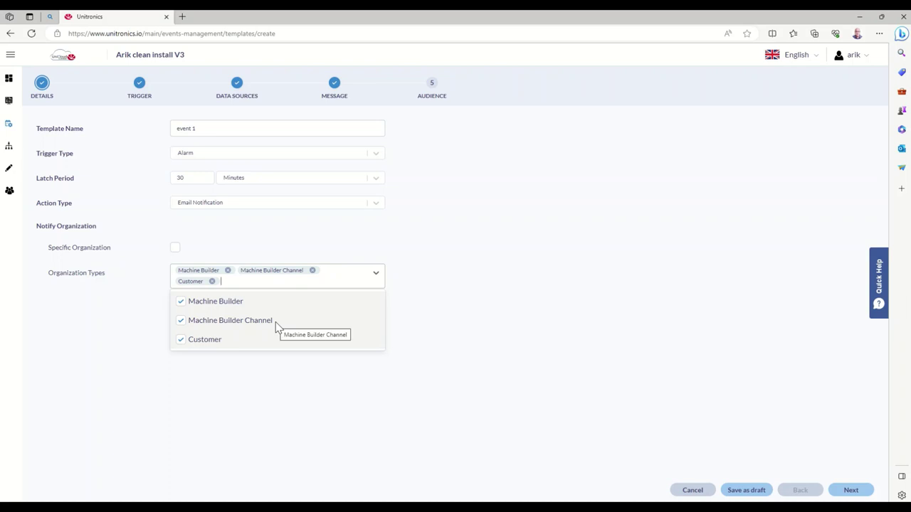
pyautogui.click(259, 240)
# Try restricting notifications to a specific organization, and restore Machine Builder Channel and Customer alongside Machine Builder in the organization types.
pyautogui.click(175, 247)
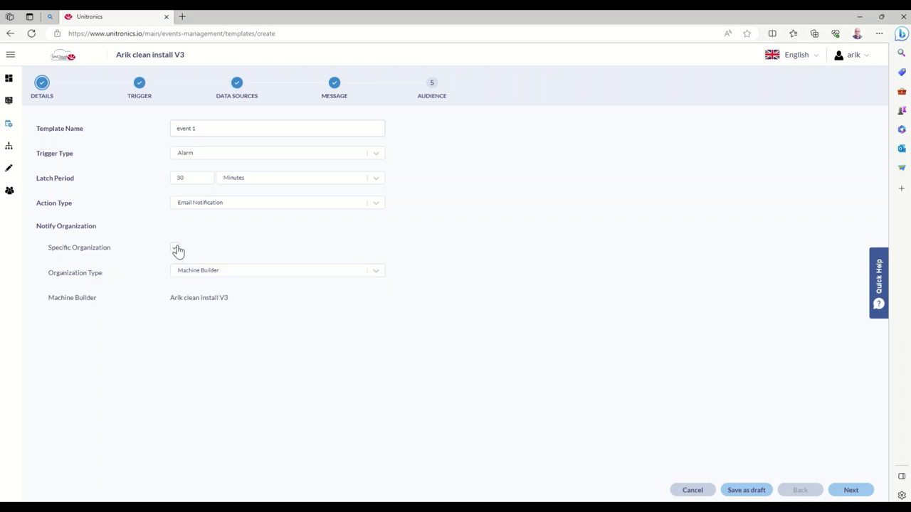
pyautogui.click(228, 273)
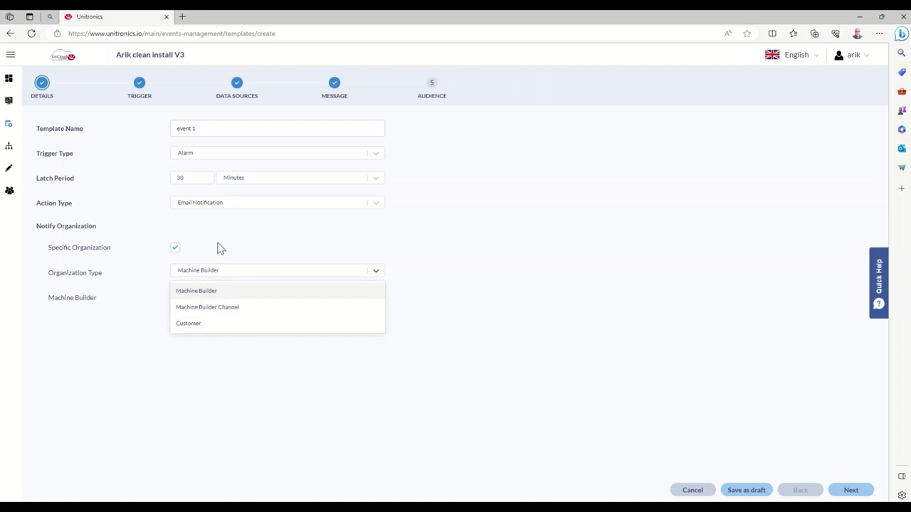
pyautogui.click(220, 247)
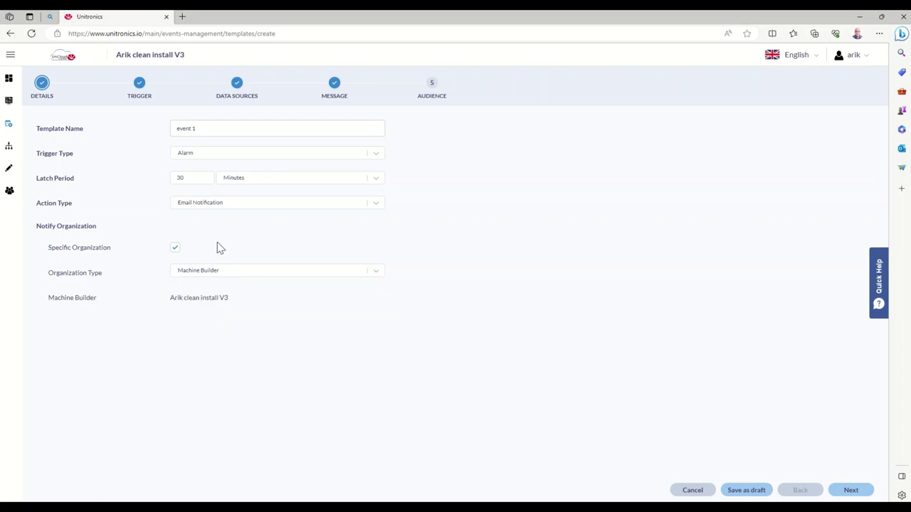
pyautogui.click(176, 249)
pyautogui.click(272, 279)
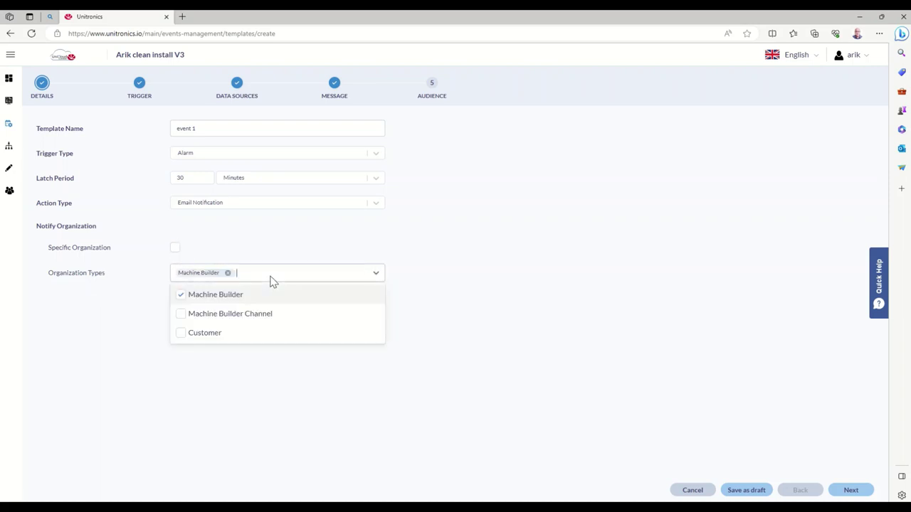
pyautogui.click(224, 316)
pyautogui.click(217, 332)
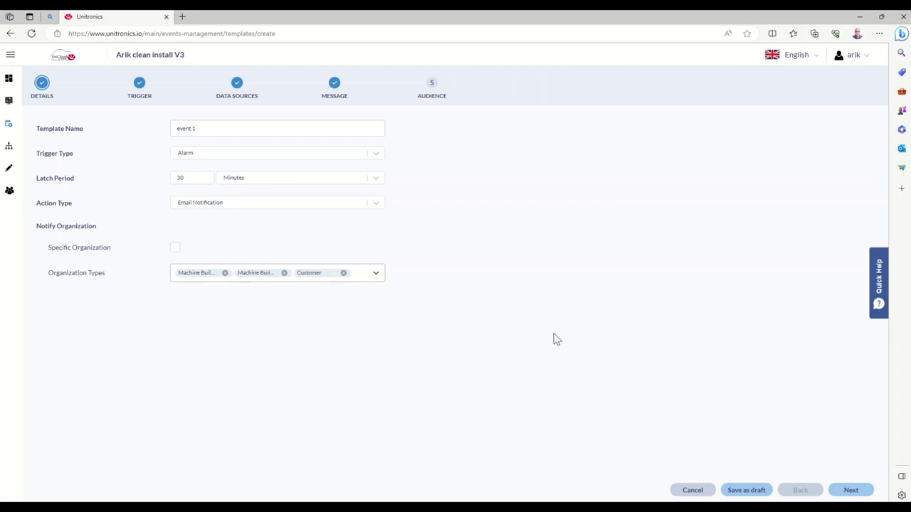
# Keep the template's trigger, data sources, message and audience settings, and finish editing it.
pyautogui.click(851, 491)
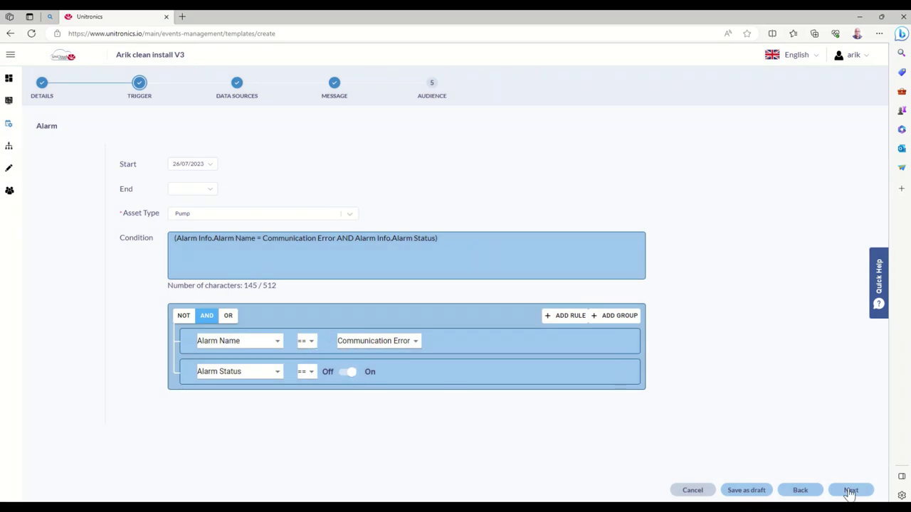
pyautogui.click(851, 491)
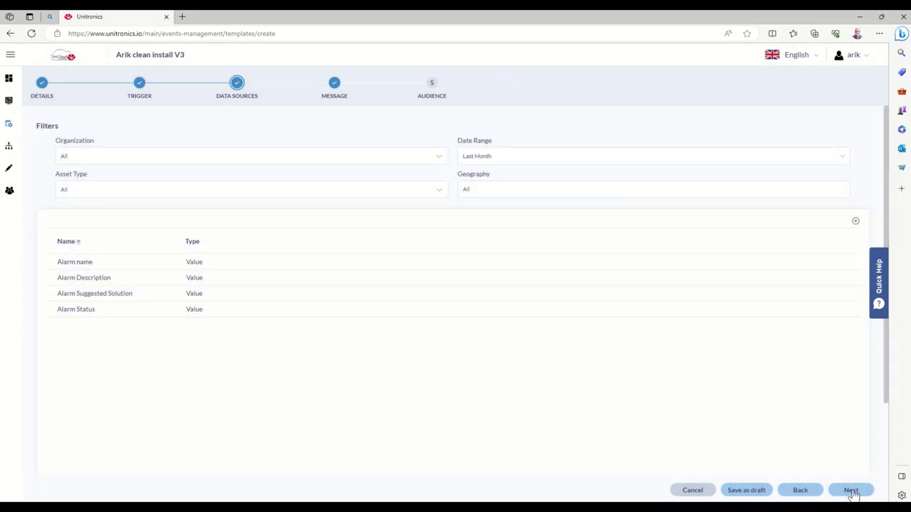
pyautogui.click(850, 491)
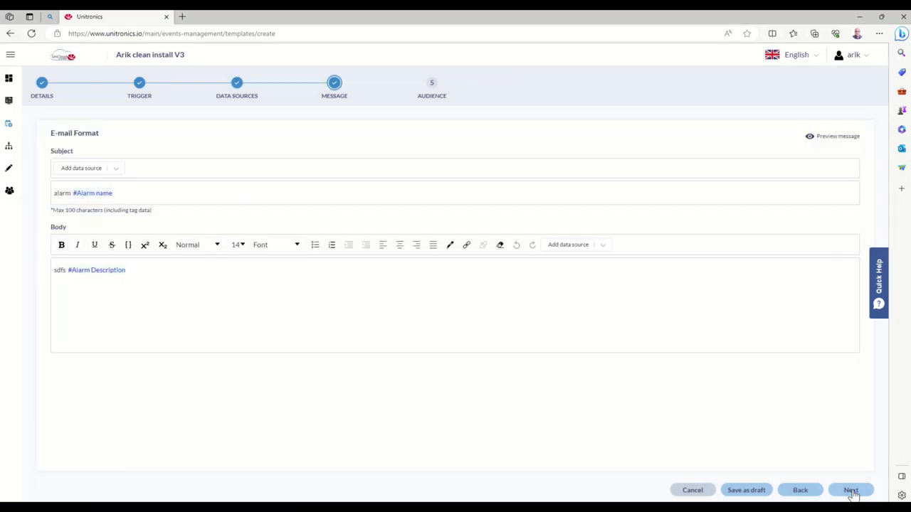
pyautogui.click(851, 491)
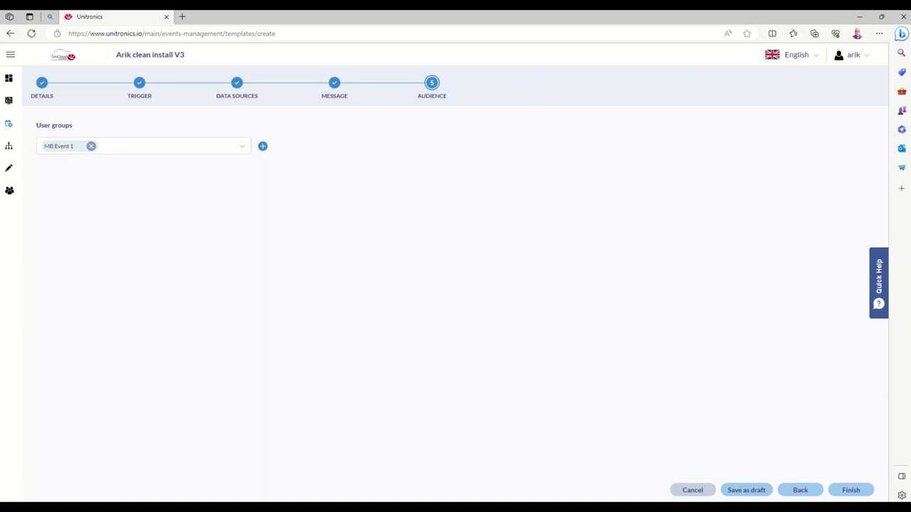
pyautogui.click(851, 491)
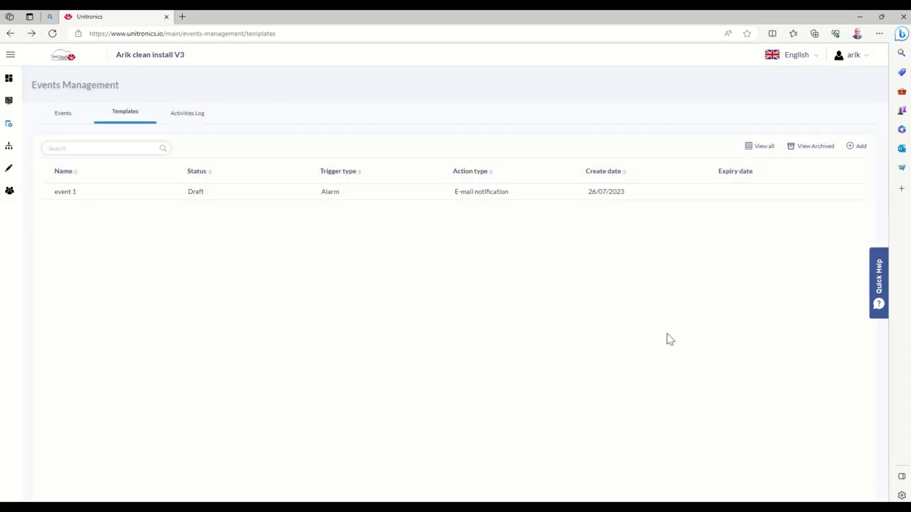
# Publish the event 1 draft template and close its details.
pyautogui.click(469, 197)
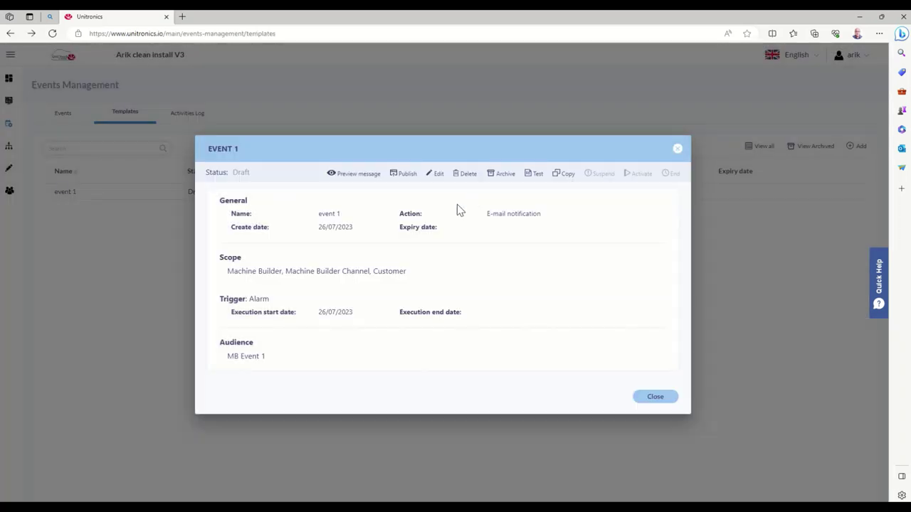
pyautogui.click(410, 175)
pyautogui.click(498, 344)
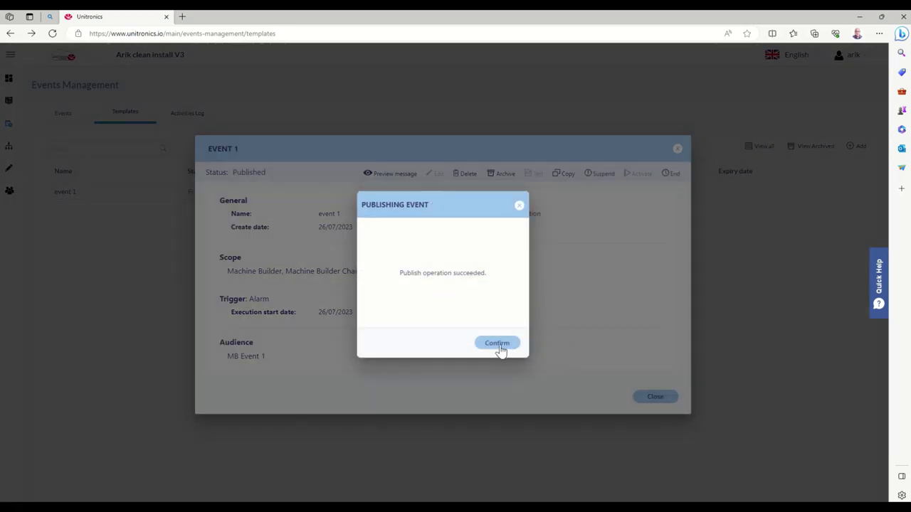
pyautogui.click(497, 343)
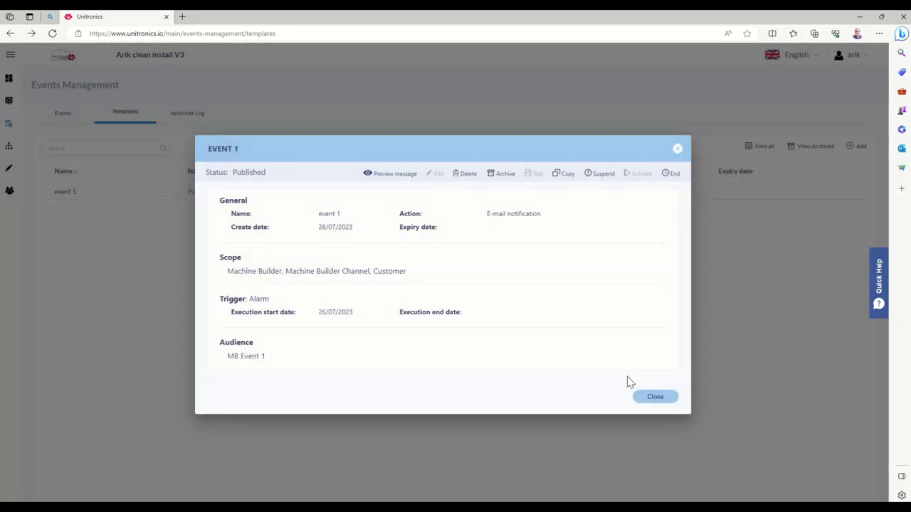
pyautogui.click(653, 398)
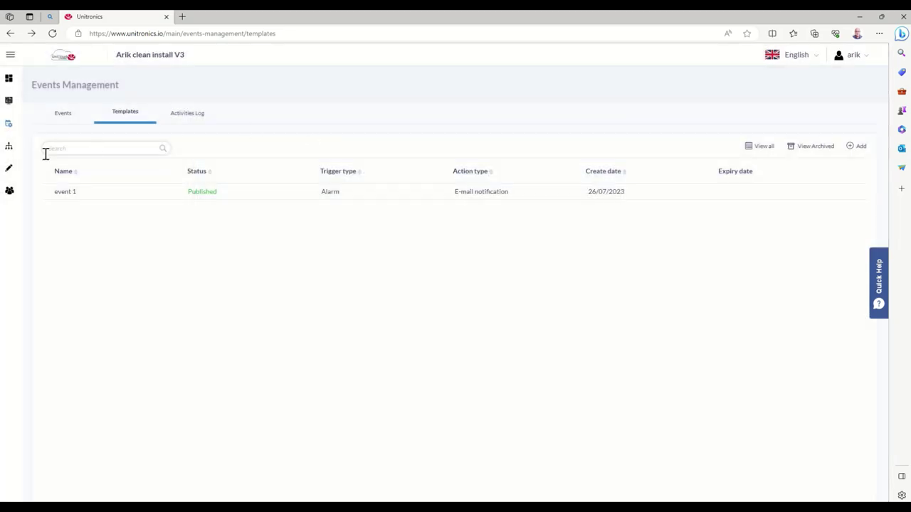
# Expand the organization tree and review the events of MB Channel and Customer 1.
pyautogui.click(7, 147)
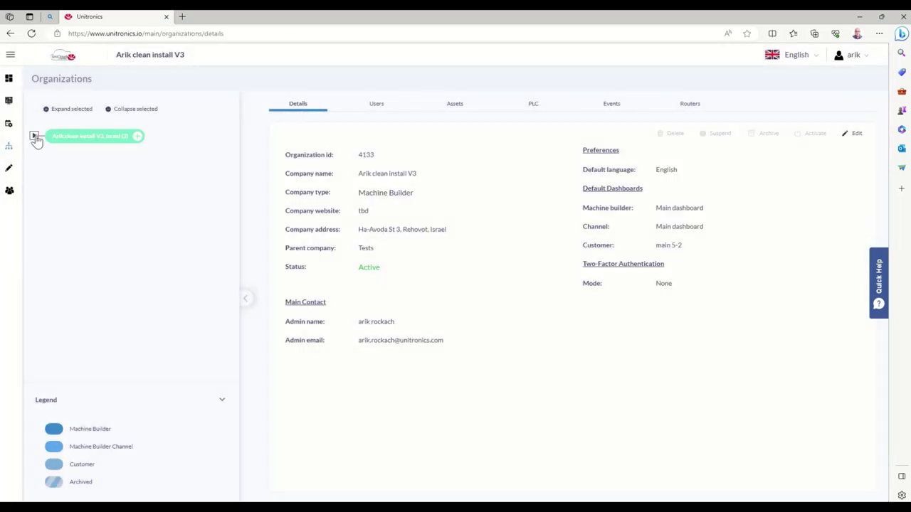
pyautogui.click(35, 136)
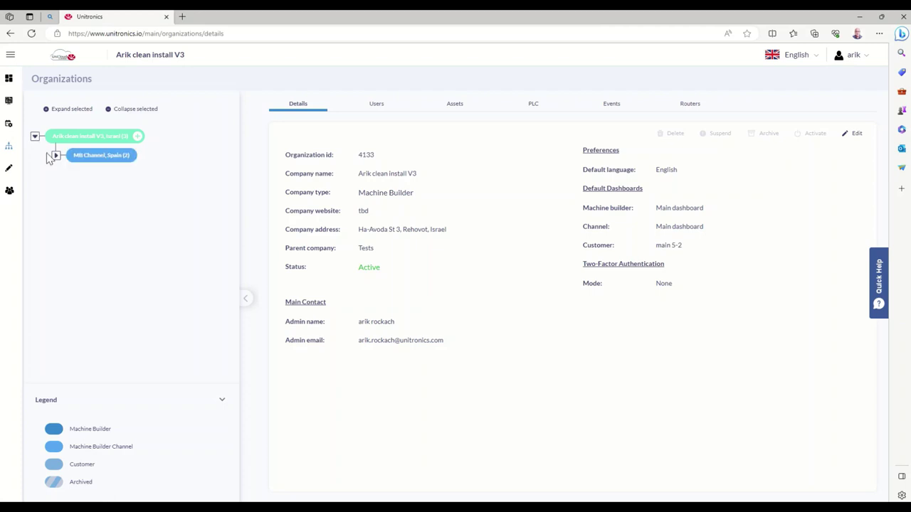
pyautogui.click(55, 154)
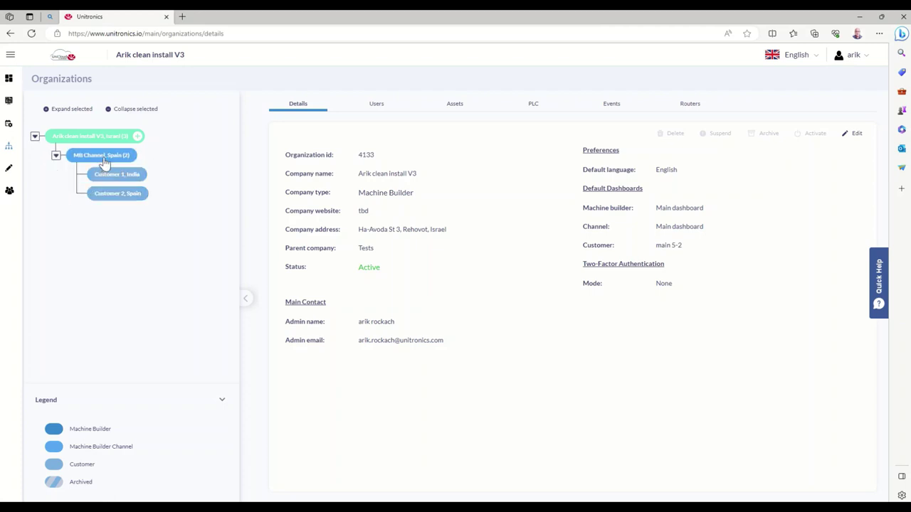
pyautogui.click(103, 158)
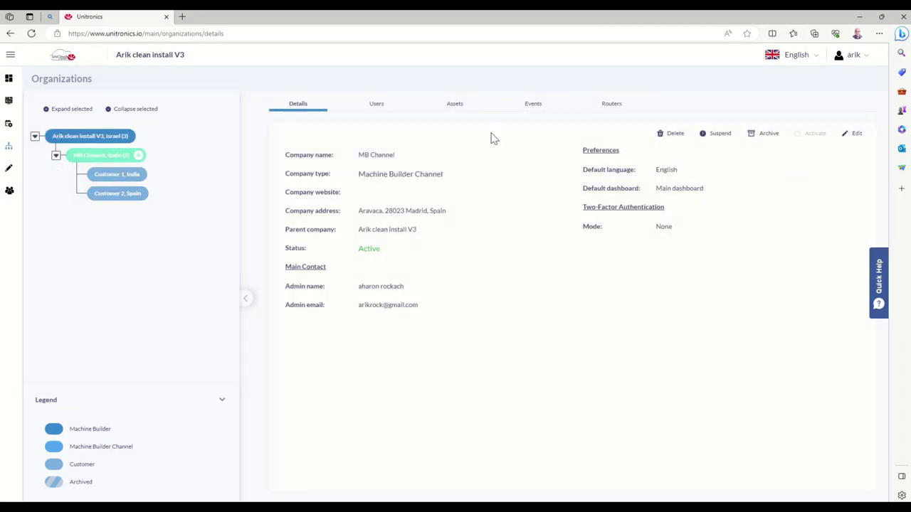
pyautogui.click(534, 107)
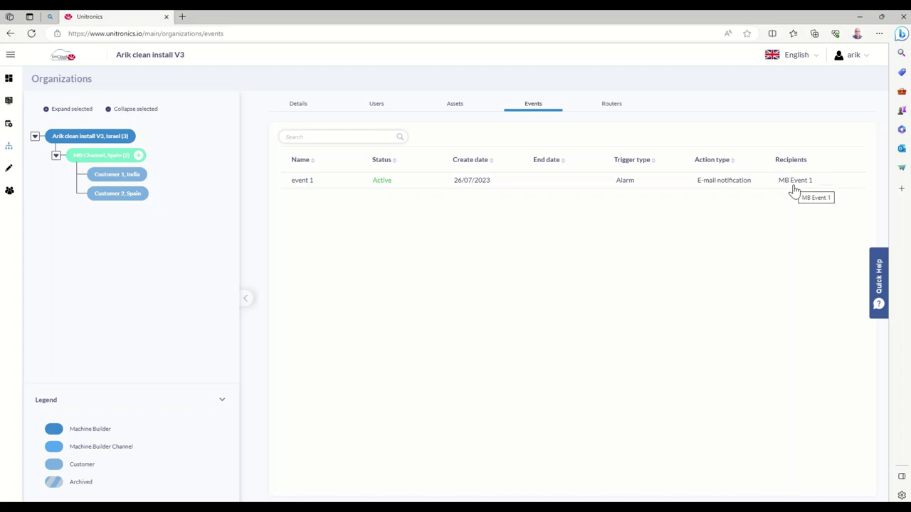
pyautogui.click(127, 178)
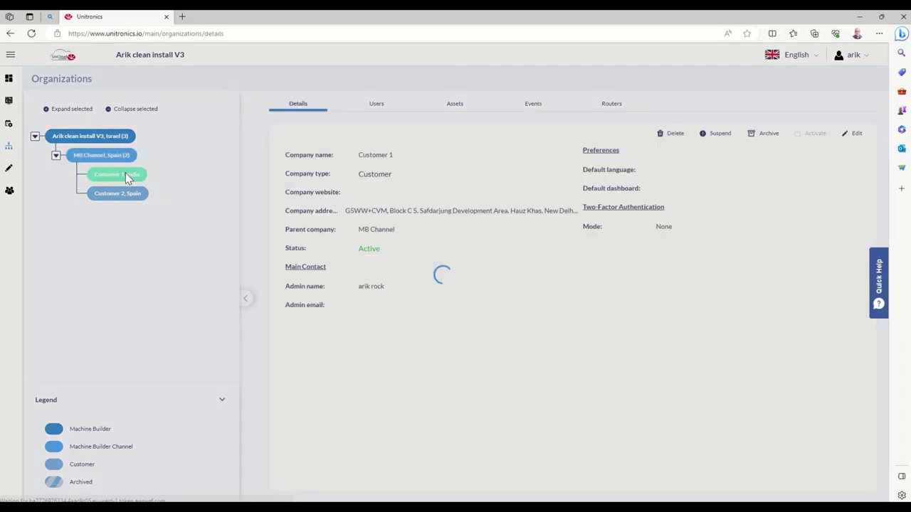
pyautogui.click(533, 108)
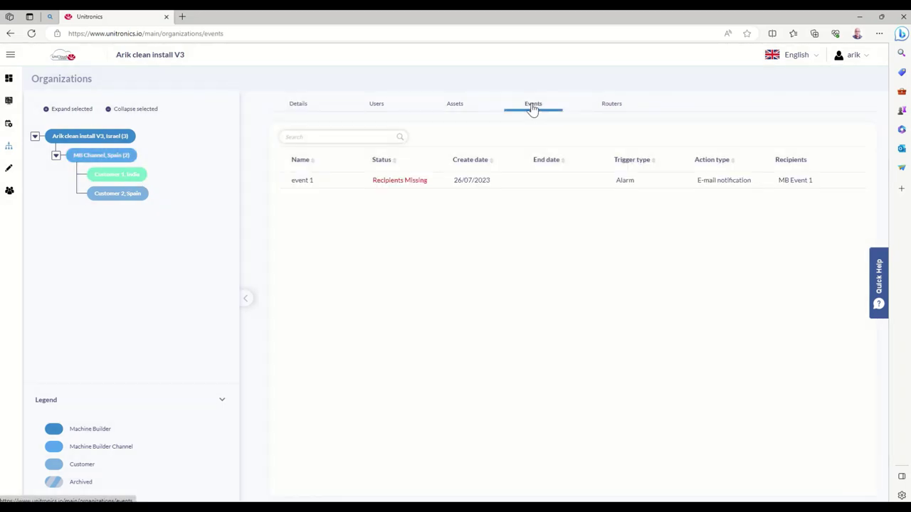